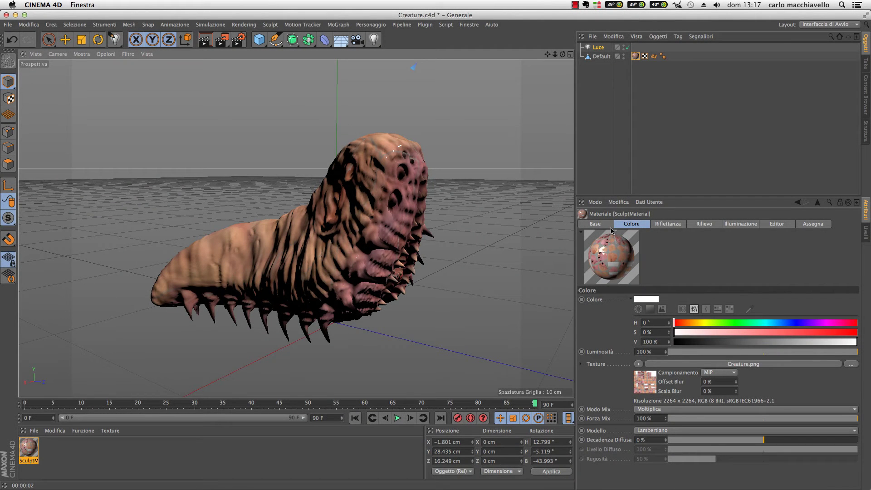
# Step: Deselect the light and show the Creature.png Bitmap shader settings from the Colore texture
pyautogui.click(612, 182)
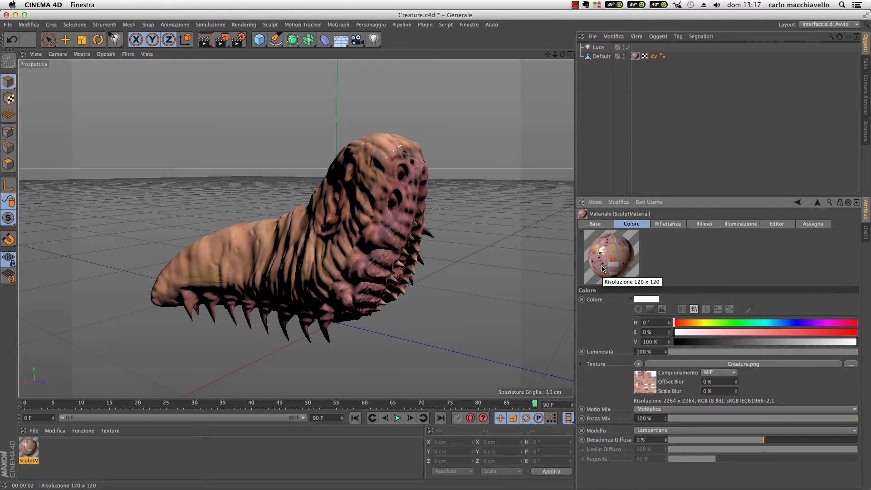
pyautogui.click(645, 385)
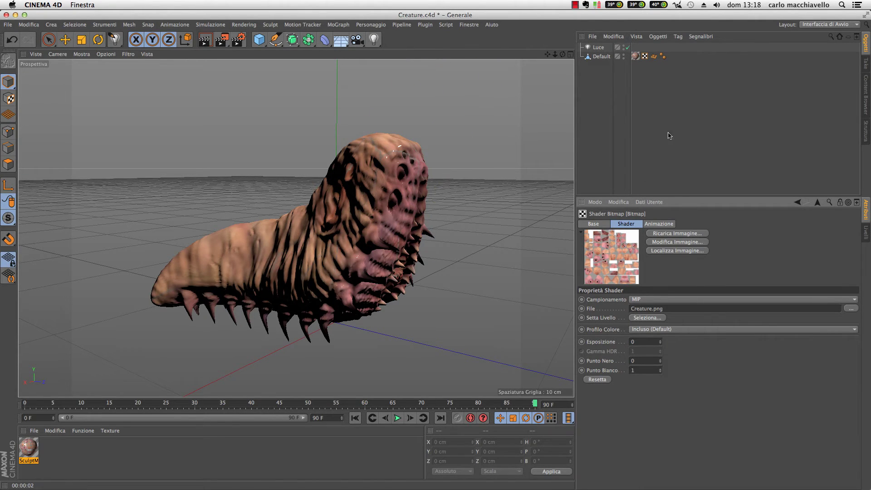
# Step: Delete the creature's SculptMaterial texture tag, undo to restore it, and switch to Move
pyautogui.moveTo(636, 58); pyautogui.dragTo(688, 76)
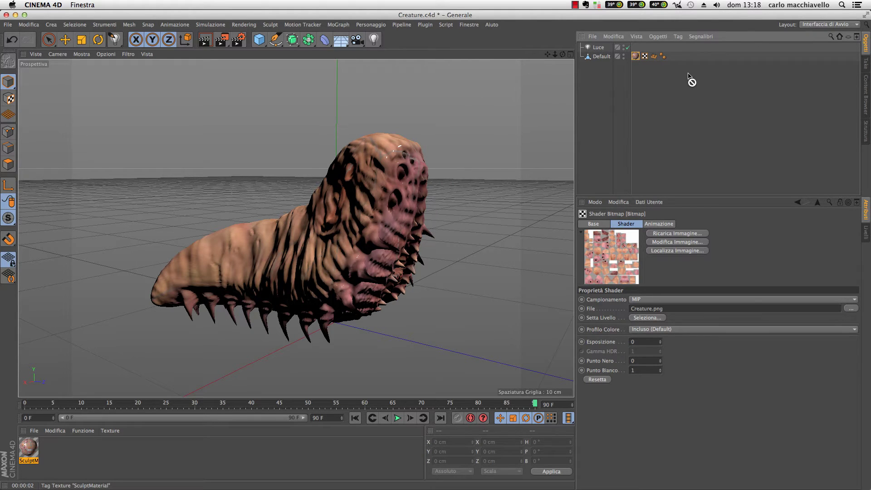
pyautogui.moveTo(688, 74); pyautogui.dragTo(637, 56)
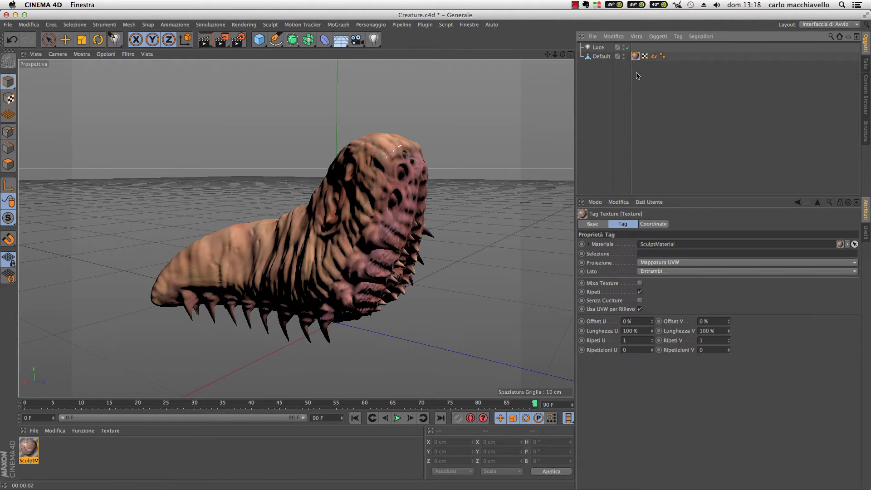
pyautogui.press('Delete')
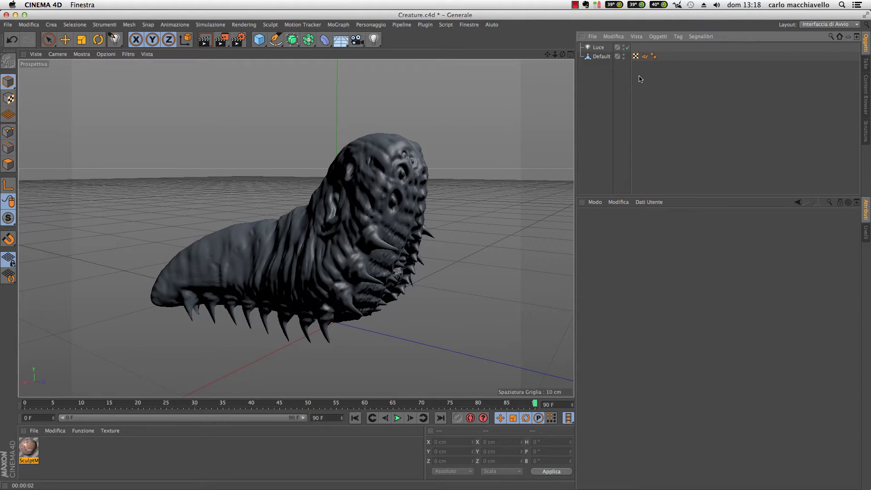
pyautogui.press('super+z')
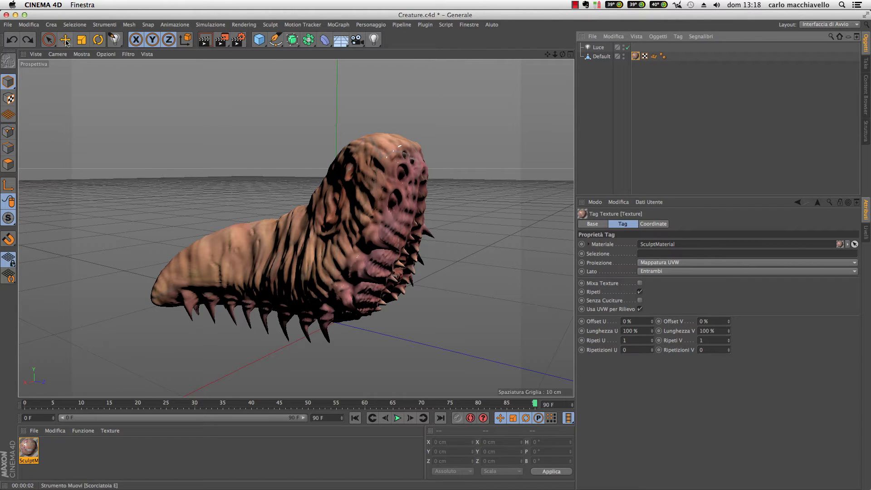
pyautogui.press('e')
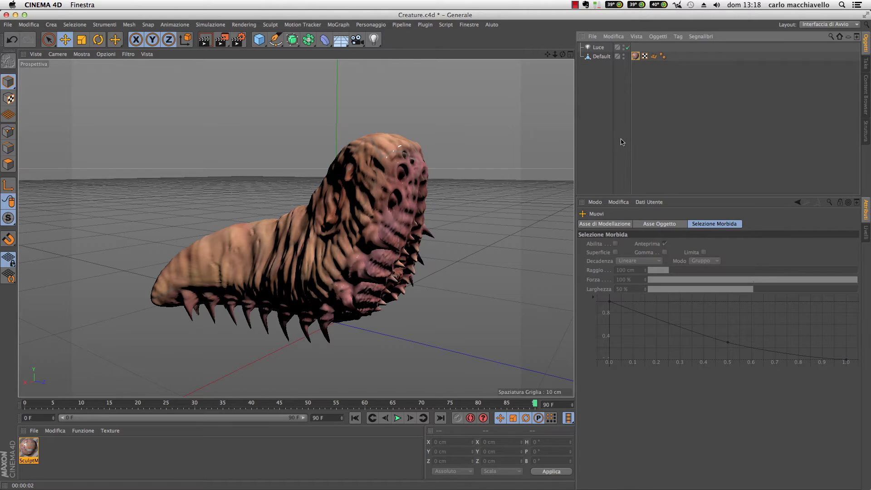
# Step: Enable the Normale channel in the SculptMaterial's Base tab, inspect it, then return to Colore
pyautogui.doubleClick(635, 57)
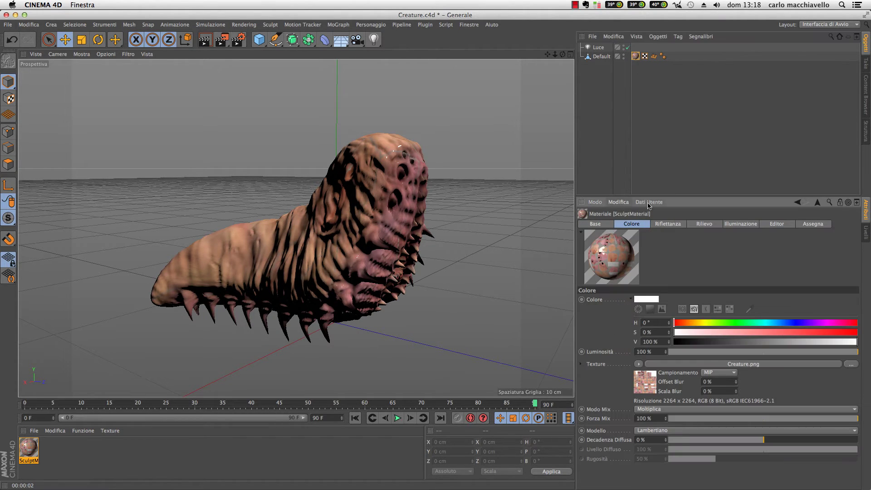
pyautogui.moveTo(649, 197); pyautogui.dragTo(648, 135)
pyautogui.click(601, 163)
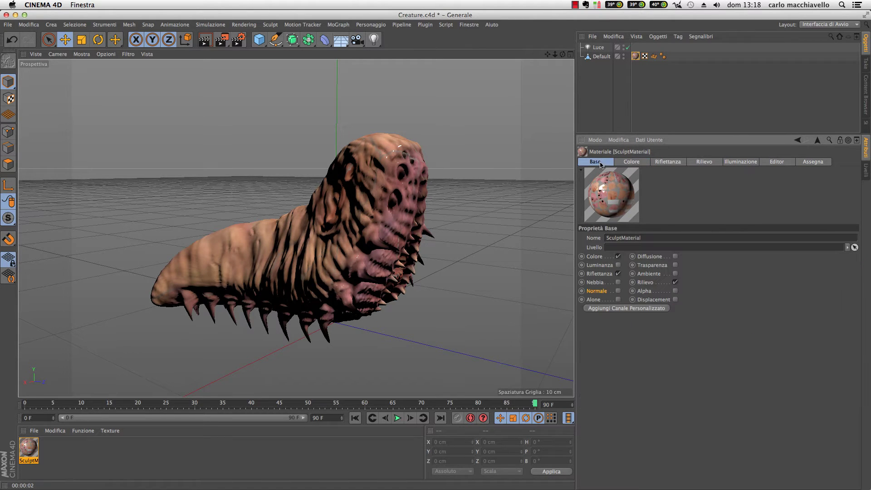
pyautogui.click(618, 291)
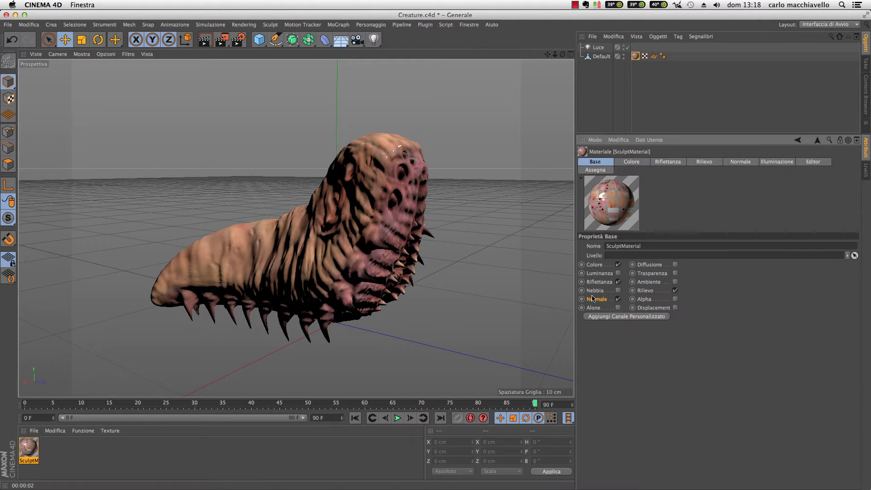
pyautogui.click(736, 164)
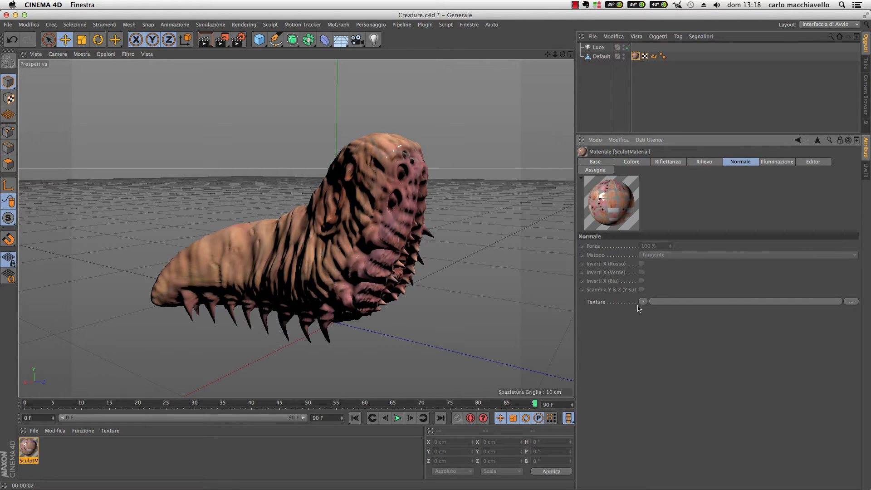
pyautogui.click(633, 165)
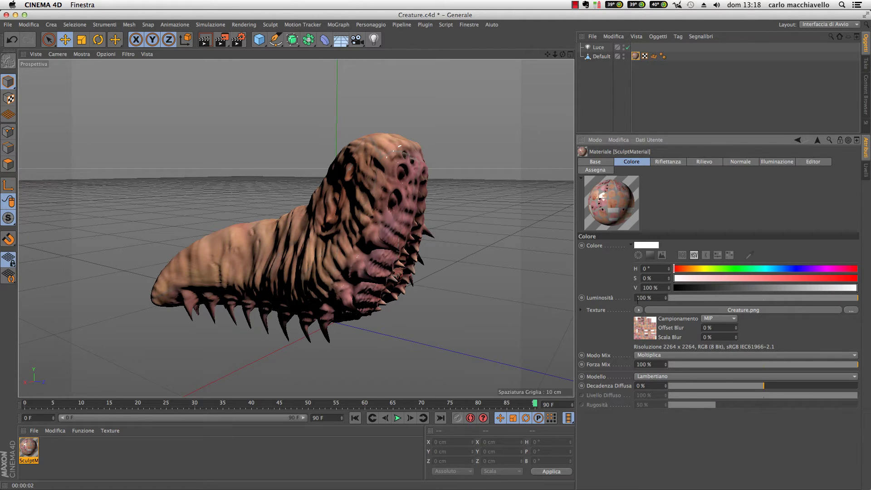
# Step: Copy the Colore channel's Creature.png texture and paste it into the Normale texture slot
pyautogui.click(639, 310)
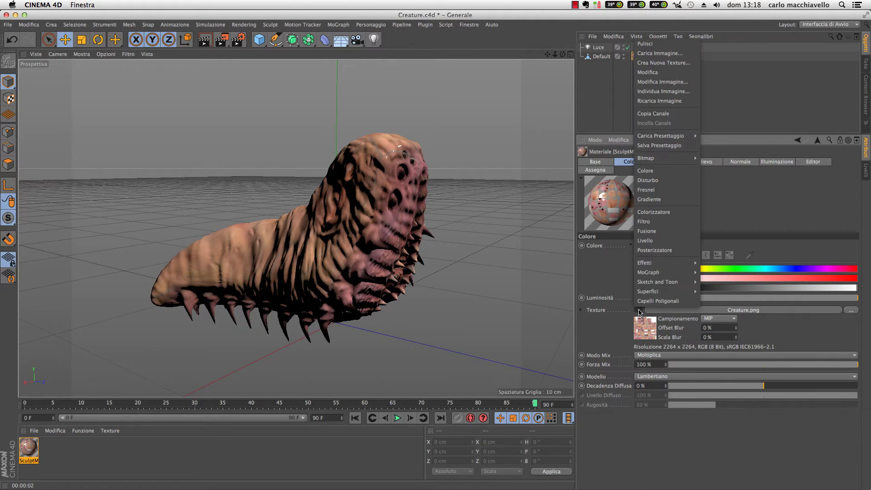
pyautogui.click(655, 115)
pyautogui.click(740, 163)
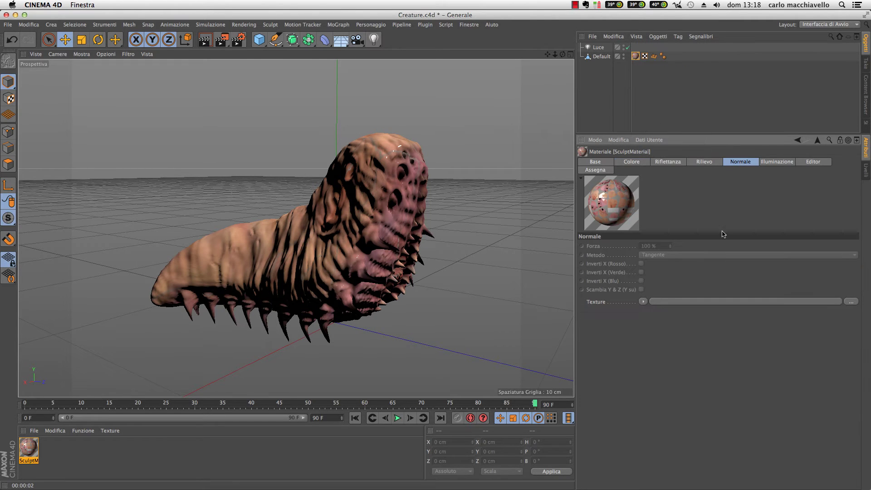
pyautogui.click(645, 303)
pyautogui.click(667, 117)
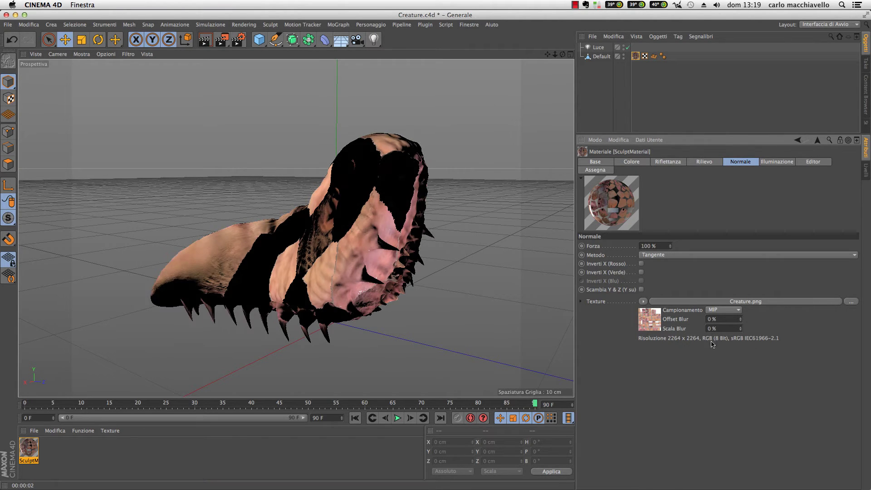
pyautogui.click(642, 302)
pyautogui.moveTo(671, 254)
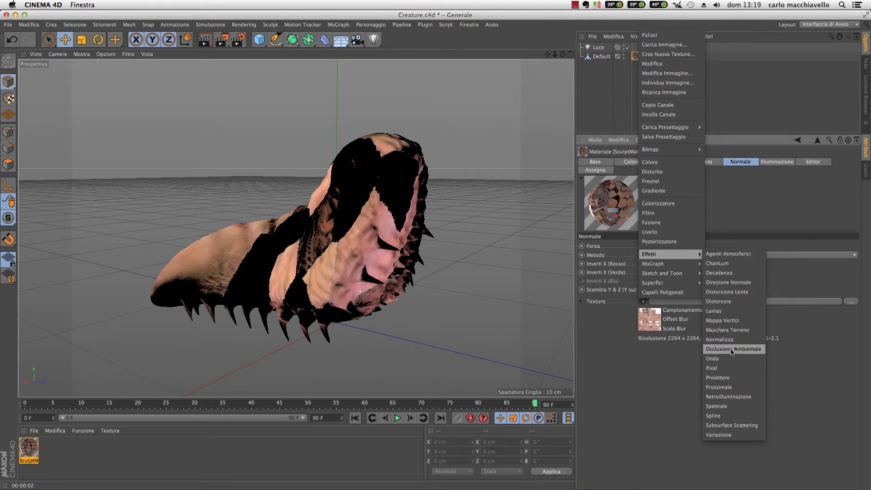
# Step: Wrap the Normale texture in a Normalizza shader and set its strength to 500%
pyautogui.click(720, 340)
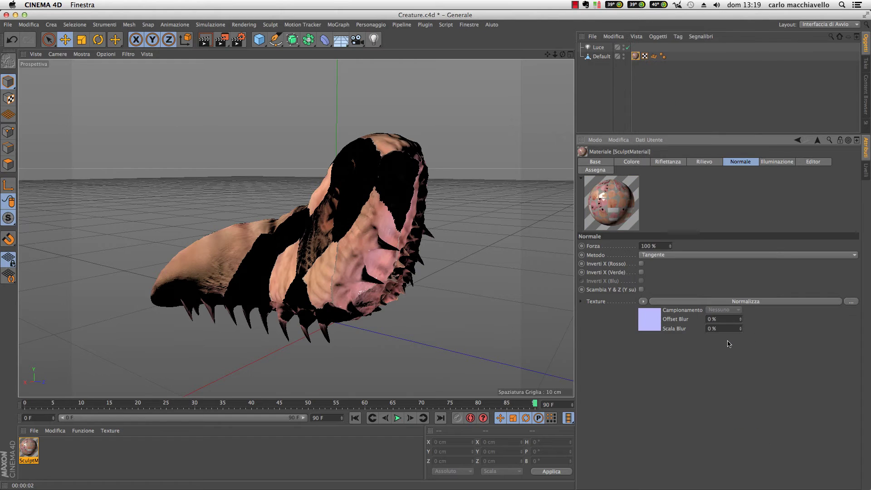
pyautogui.click(654, 320)
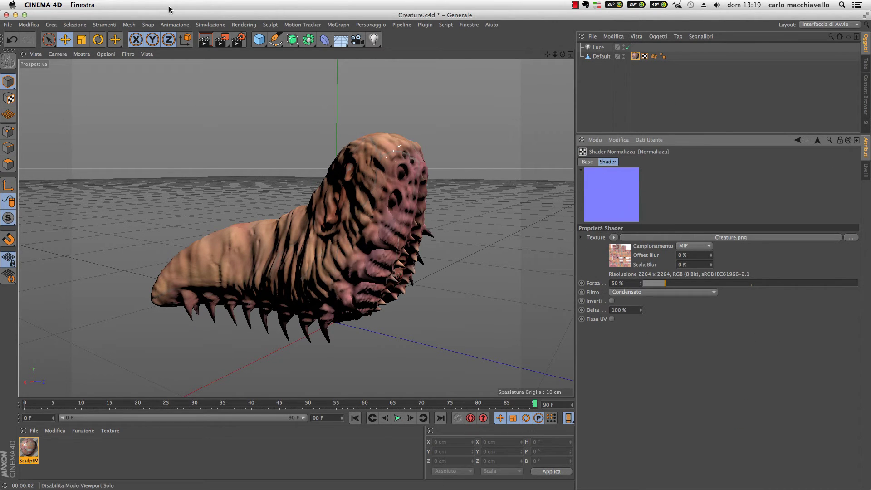
pyautogui.moveTo(666, 283); pyautogui.dragTo(848, 285)
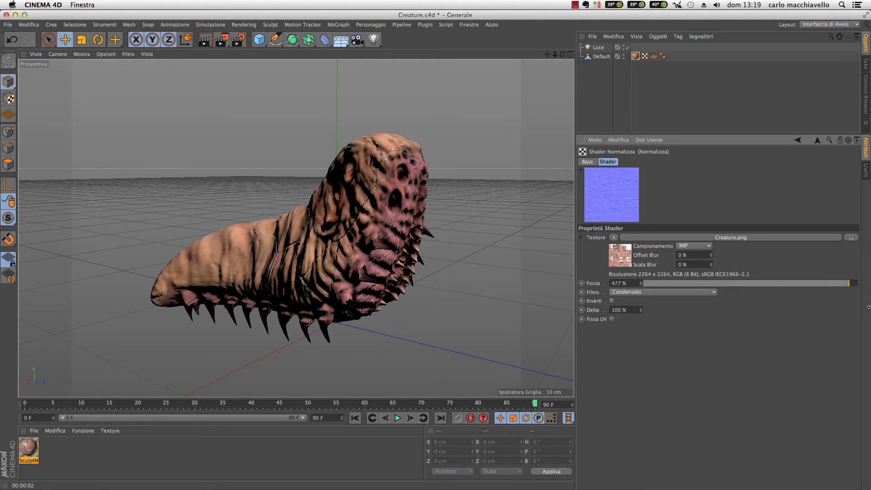
pyautogui.moveTo(849, 283); pyautogui.dragTo(862, 284)
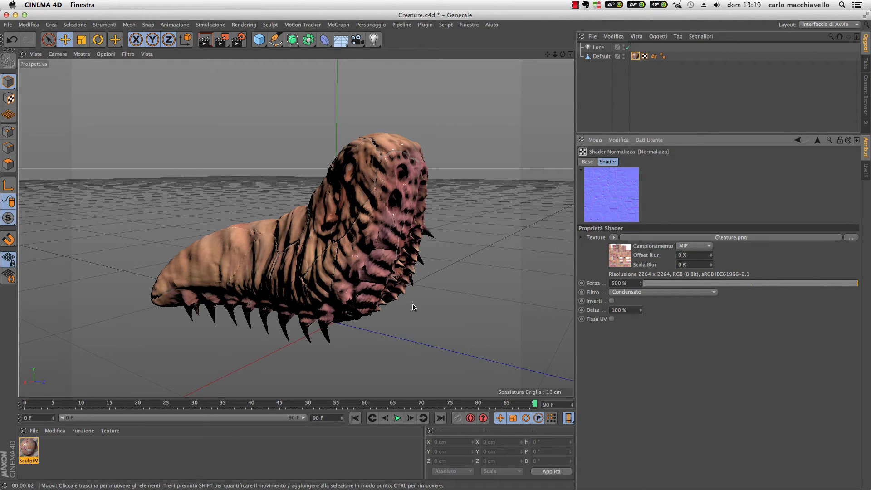
pyautogui.click(797, 140)
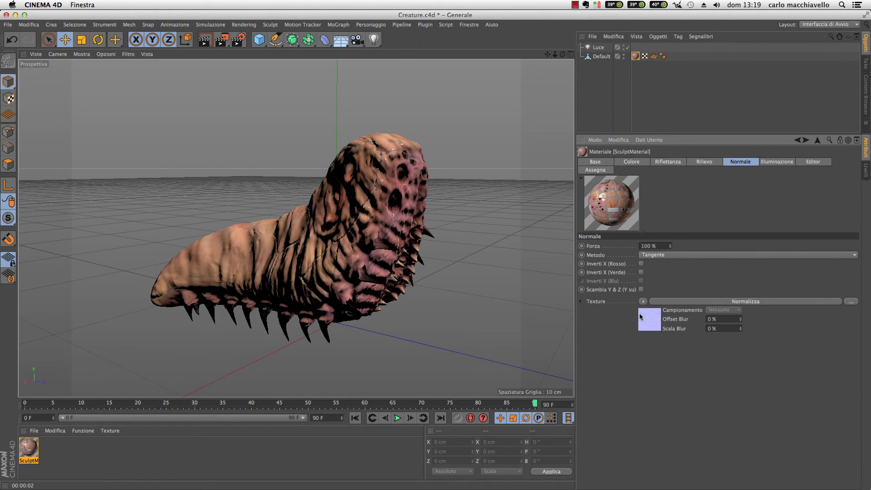
# Step: Load Creature.png as the Rilievo texture and wrap it in a Livello shader
pyautogui.click(702, 162)
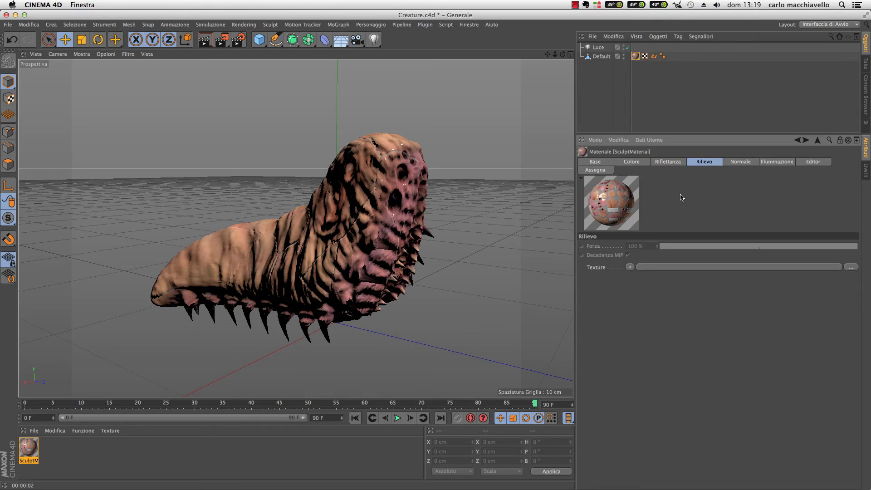
pyautogui.click(630, 267)
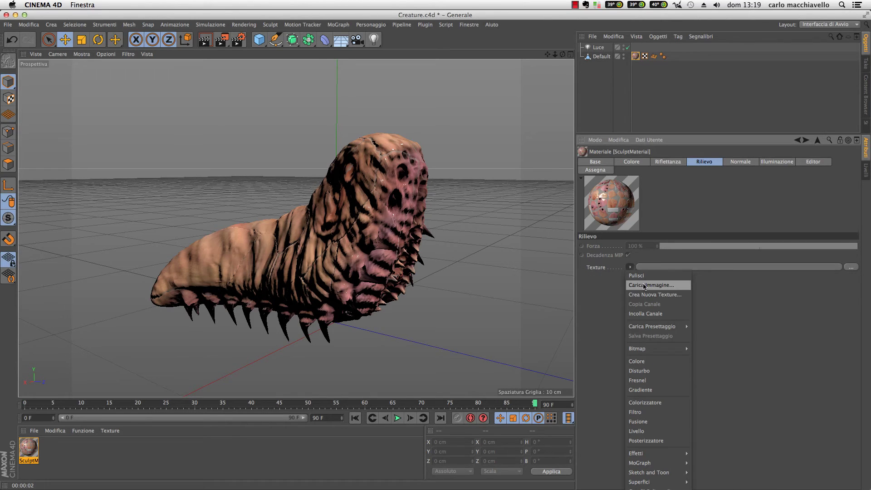
pyautogui.click(646, 314)
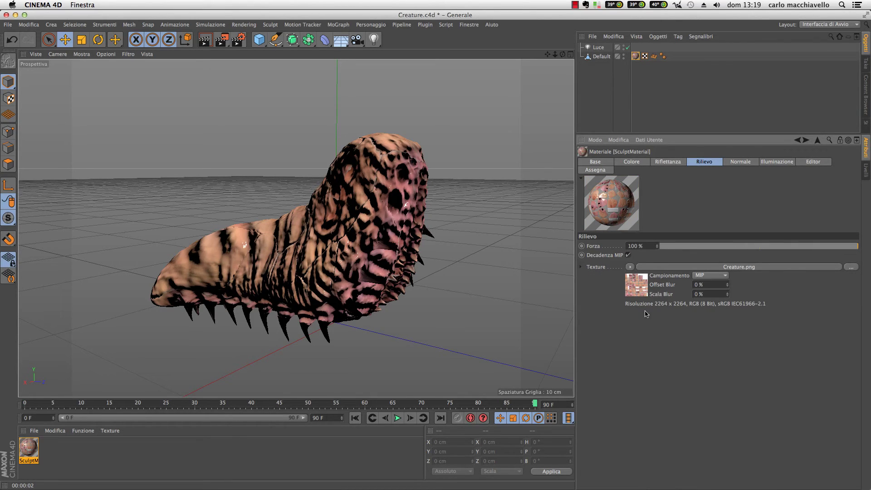
pyautogui.click(630, 267)
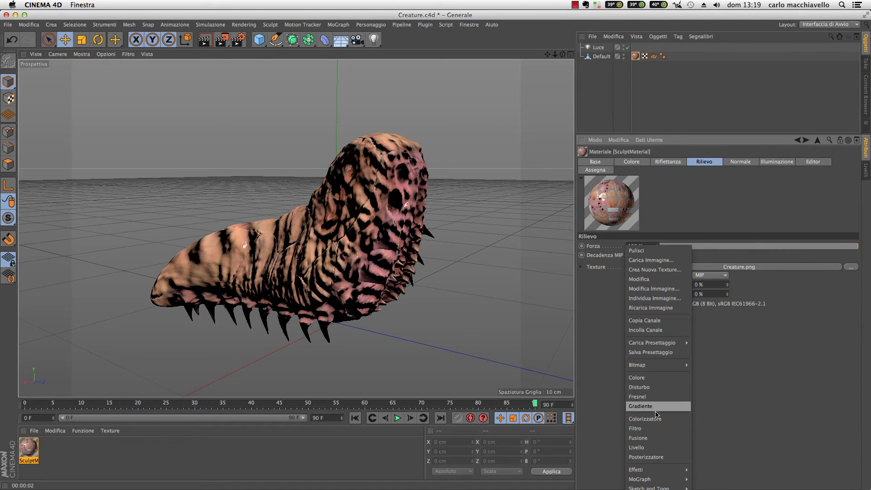
pyautogui.click(647, 448)
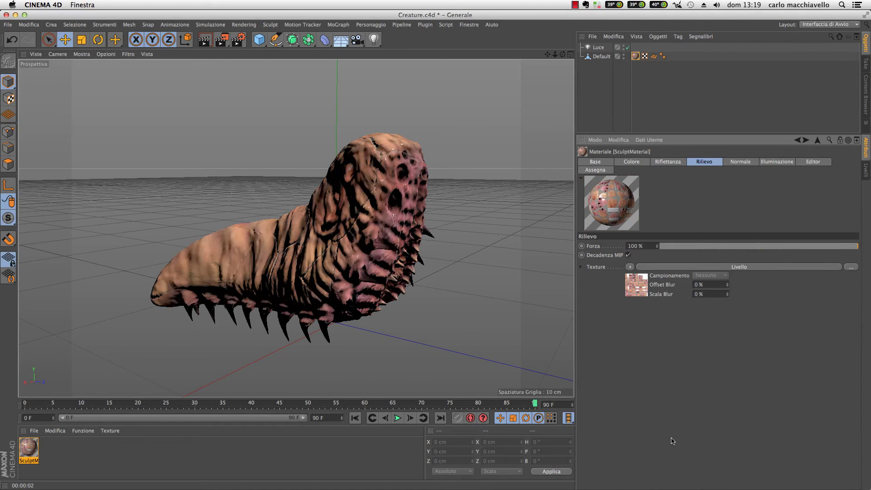
pyautogui.click(638, 289)
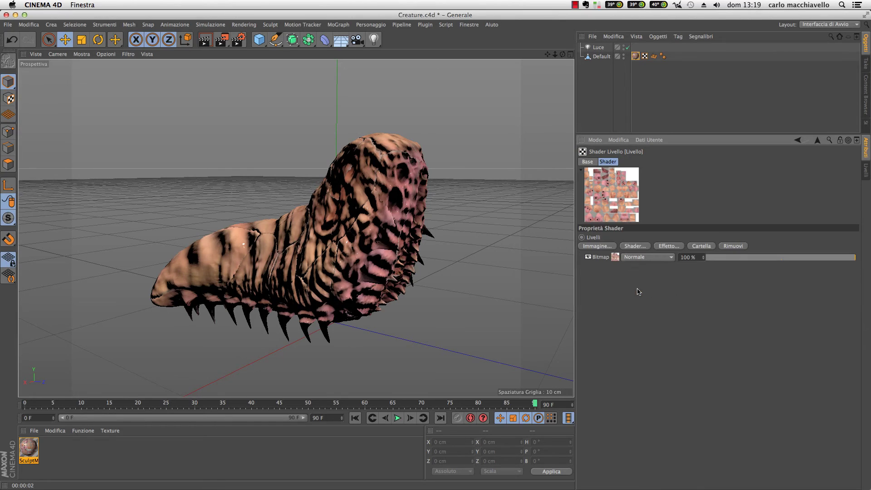
# Step: Add a Tonalità/Sat/Luce layer with Saturazione at -100%
pyautogui.click(671, 249)
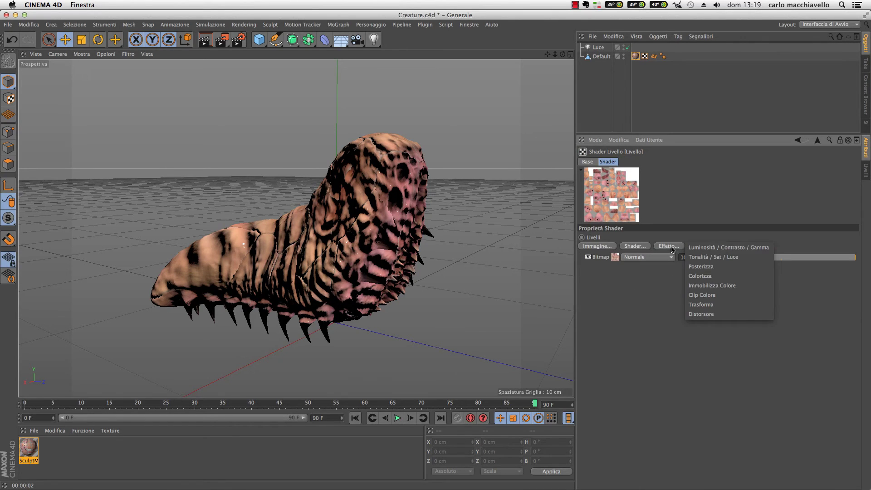
pyautogui.click(719, 257)
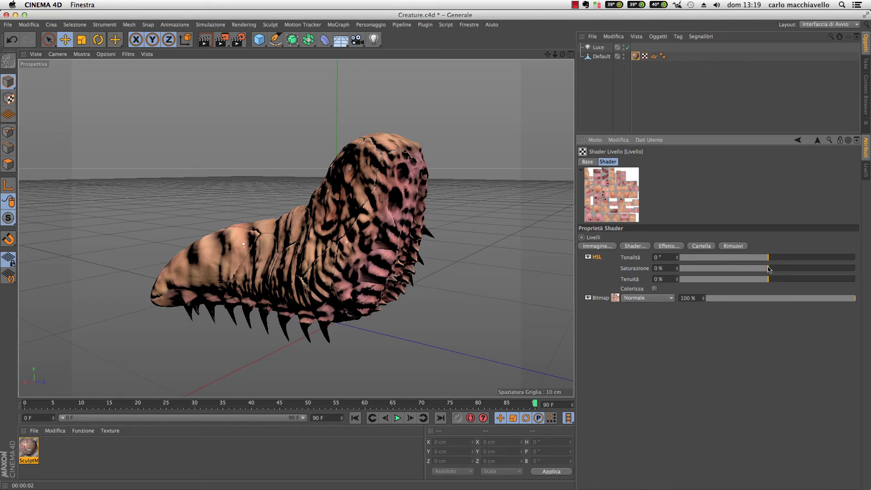
pyautogui.moveTo(757, 271); pyautogui.dragTo(678, 269)
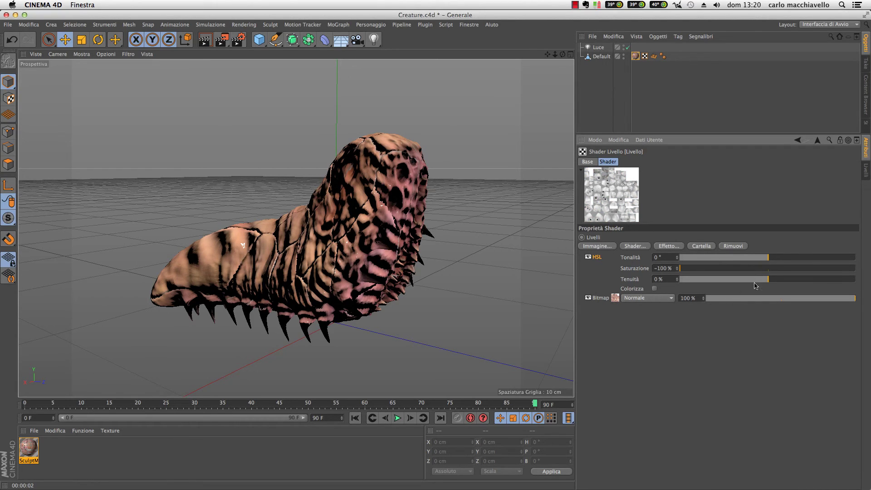
# Step: Add a Luminosità/Contrasto/Gamma layer with Contrasto at -32%
pyautogui.click(667, 246)
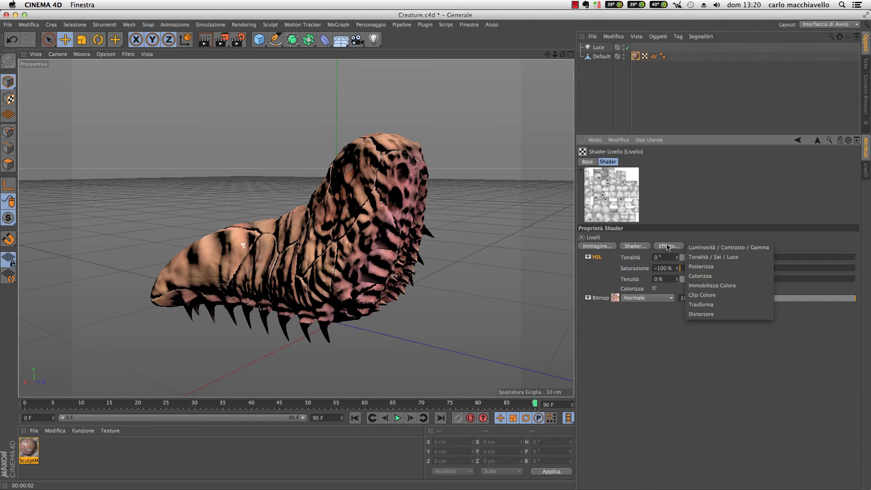
pyautogui.click(720, 250)
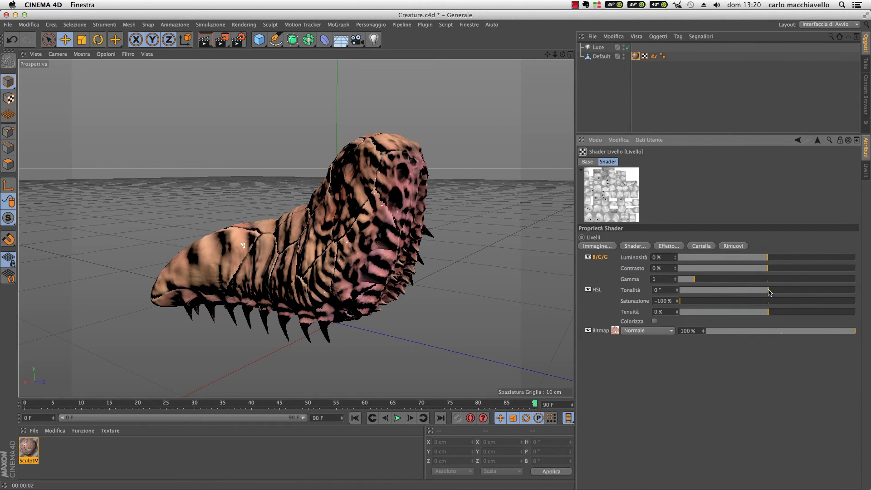
pyautogui.moveTo(767, 268); pyautogui.dragTo(739, 271)
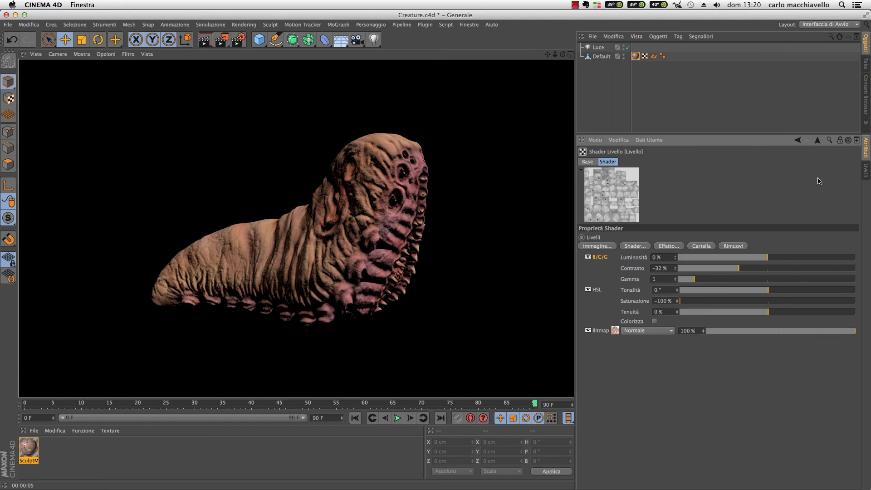
# Step: Go back up to the SculptMaterial and show its Normale channel with the Normalizza texture
pyautogui.click(817, 140)
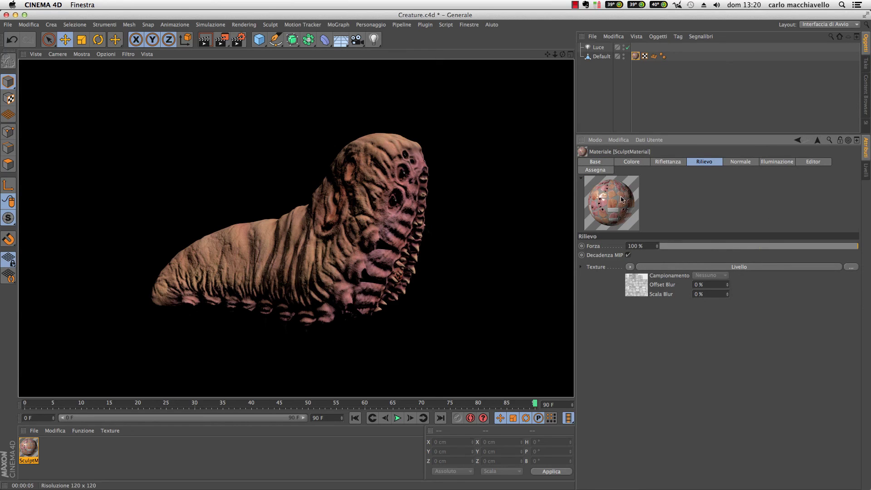
pyautogui.click(742, 162)
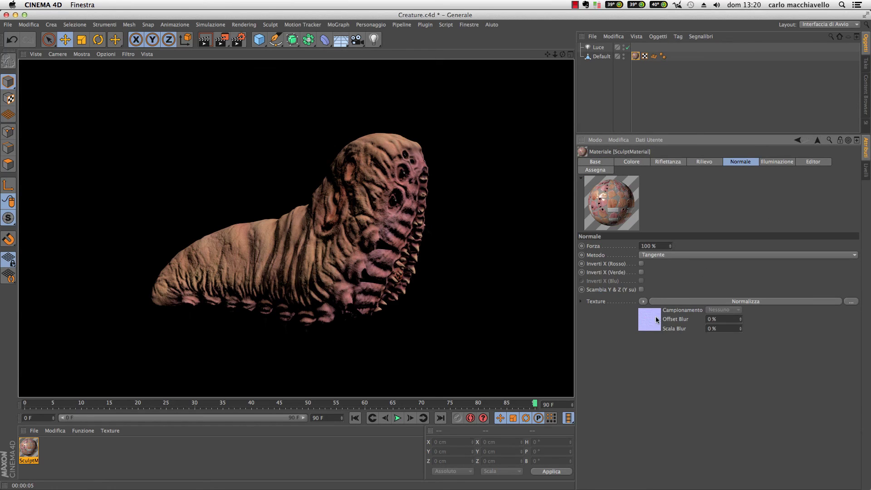